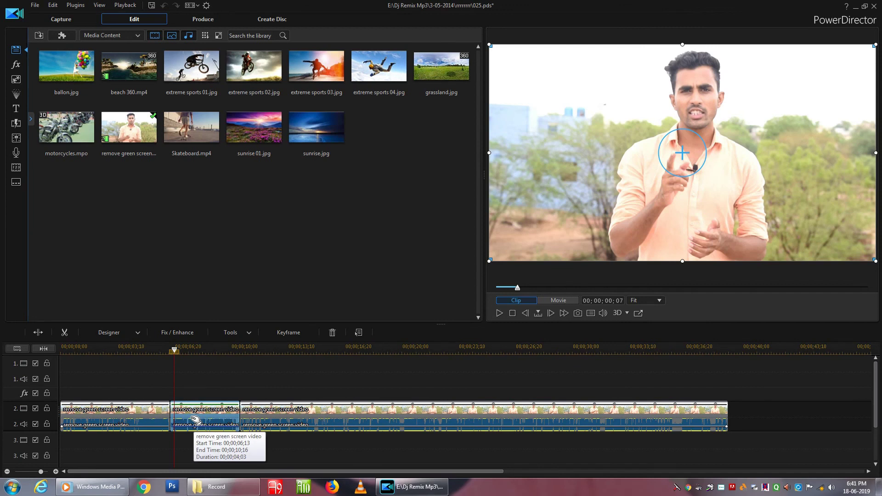
# - Preview the middle timeline clip and open it in ColorDirector for color editing
pyautogui.click(499, 313)
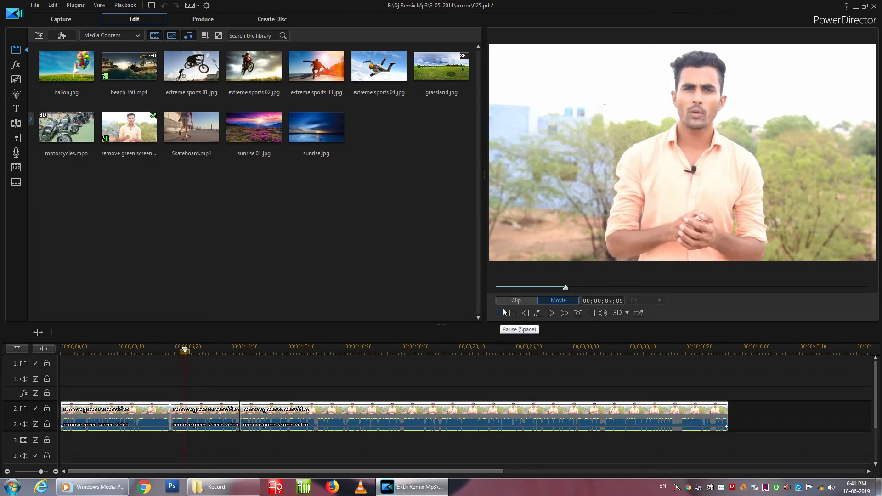
pyautogui.click(503, 313)
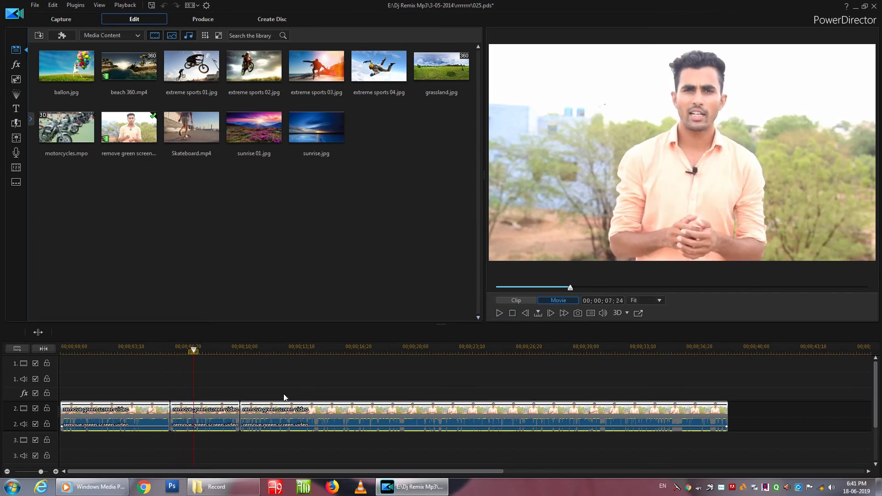
pyautogui.click(232, 420)
pyautogui.rightClick(232, 421)
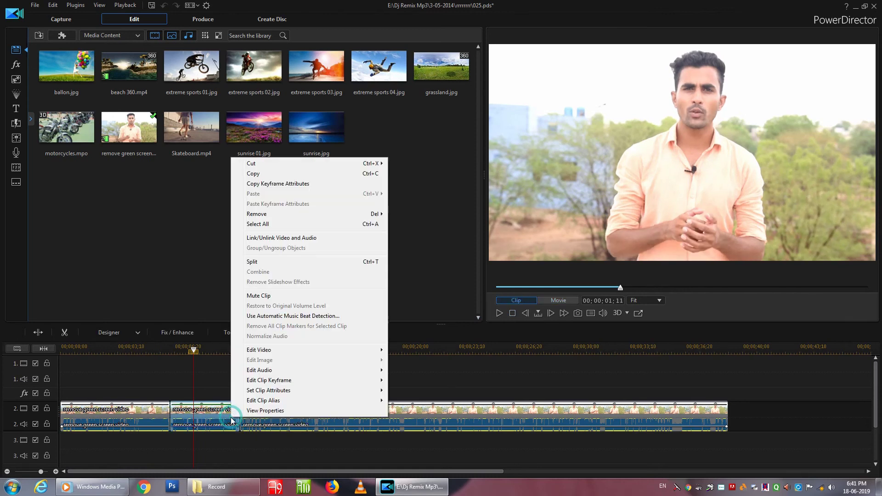
pyautogui.moveTo(293, 351)
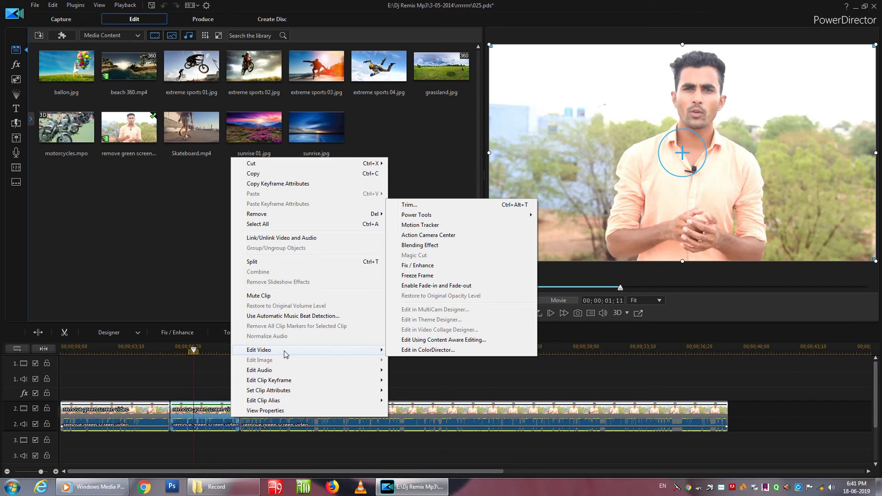
pyautogui.click(437, 350)
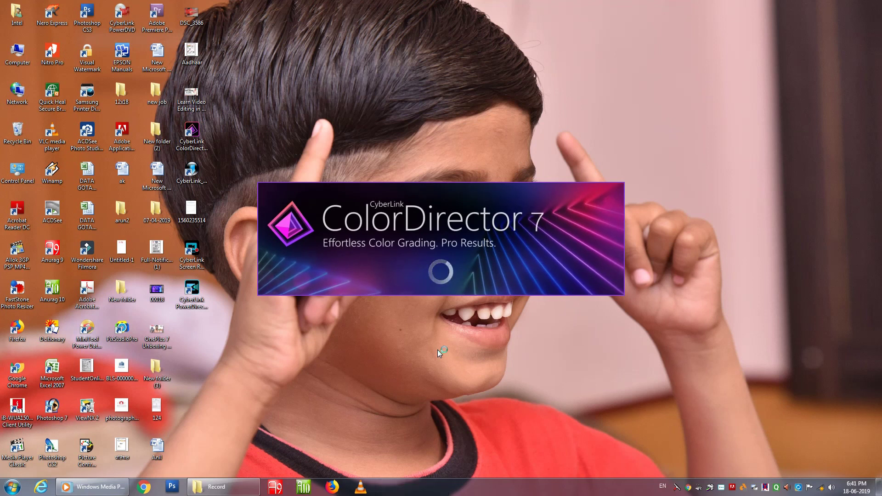
pyautogui.click(531, 354)
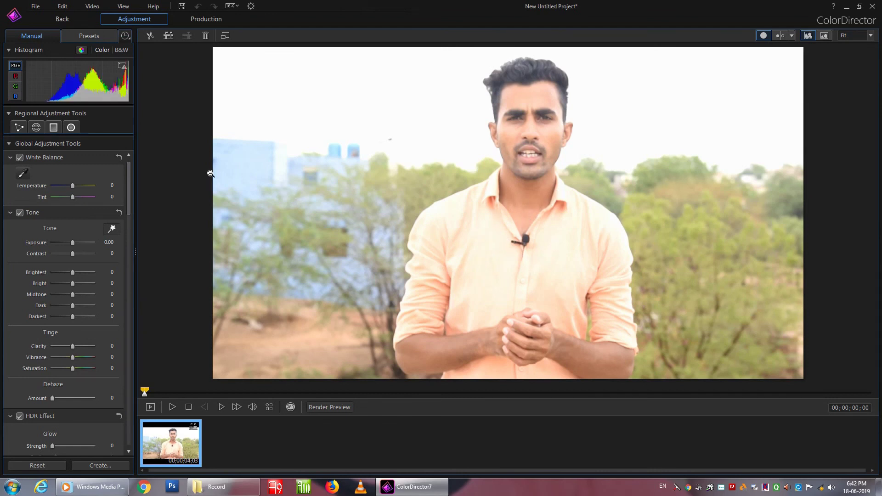
# - Create a motion tracking mask and paint it over the shirt and arm on the left half of the man's body with a size 20 brush
pyautogui.click(36, 128)
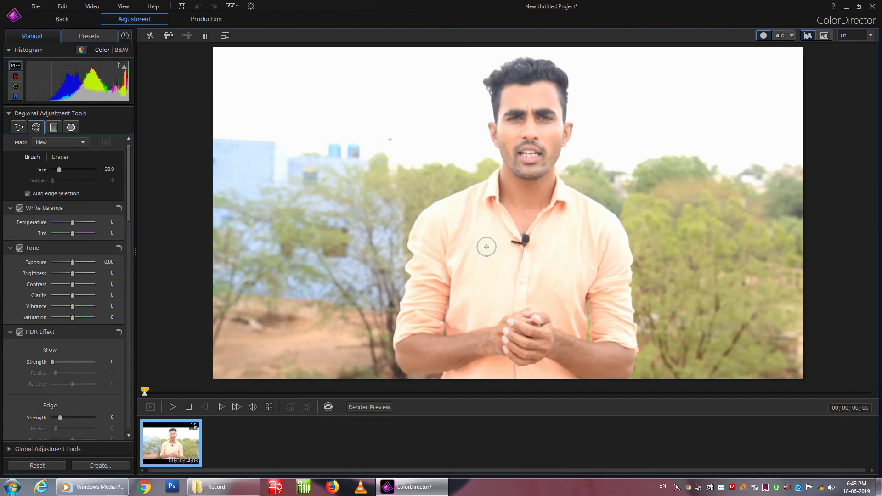
pyautogui.click(496, 270)
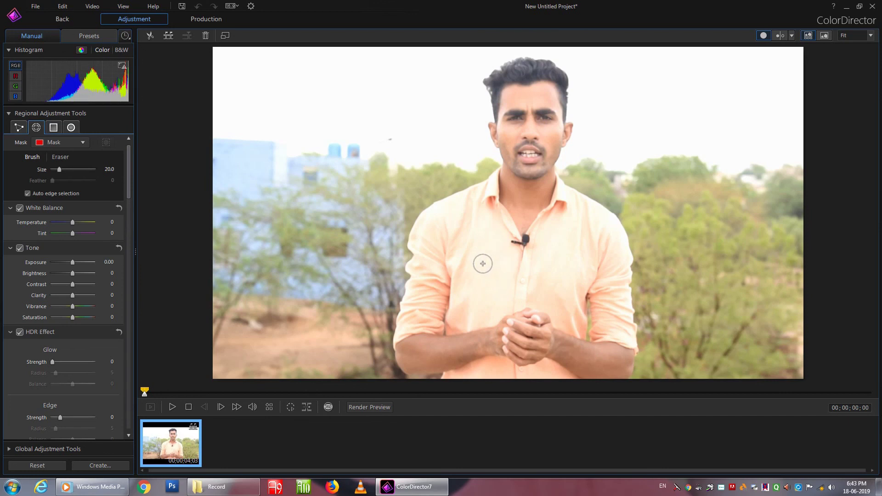
pyautogui.click(482, 265)
pyautogui.click(447, 236)
pyautogui.click(434, 299)
pyautogui.click(456, 337)
pyautogui.click(439, 357)
pyautogui.moveTo(490, 349)
pyautogui.mouseDown()
pyautogui.moveTo(470, 371)
pyautogui.moveTo(496, 370)
pyautogui.mouseUp()
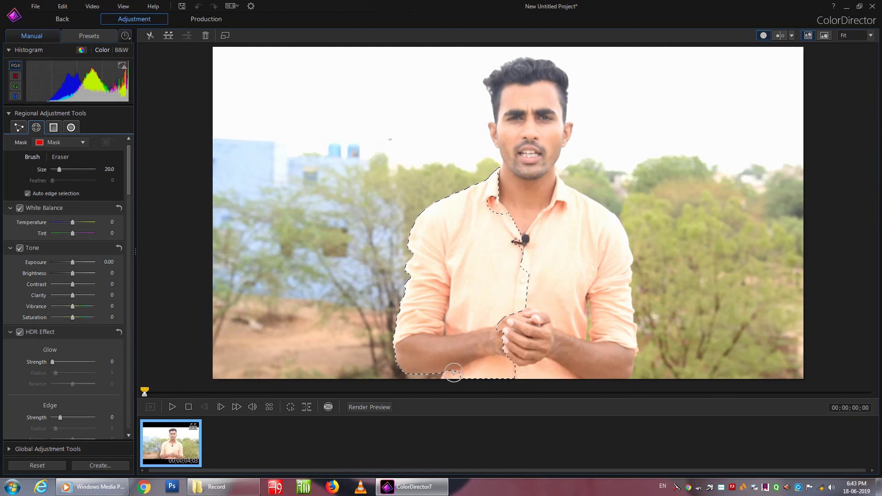
# - Extend the mask over the rest of the man's torso, his other arm, hands, neck and lower face
pyautogui.moveTo(452, 373)
pyautogui.mouseDown()
pyautogui.moveTo(499, 364)
pyautogui.moveTo(564, 369)
pyautogui.moveTo(607, 356)
pyautogui.moveTo(612, 331)
pyautogui.moveTo(615, 352)
pyautogui.moveTo(615, 297)
pyautogui.moveTo(592, 254)
pyautogui.moveTo(623, 317)
pyautogui.moveTo(587, 278)
pyautogui.mouseUp()
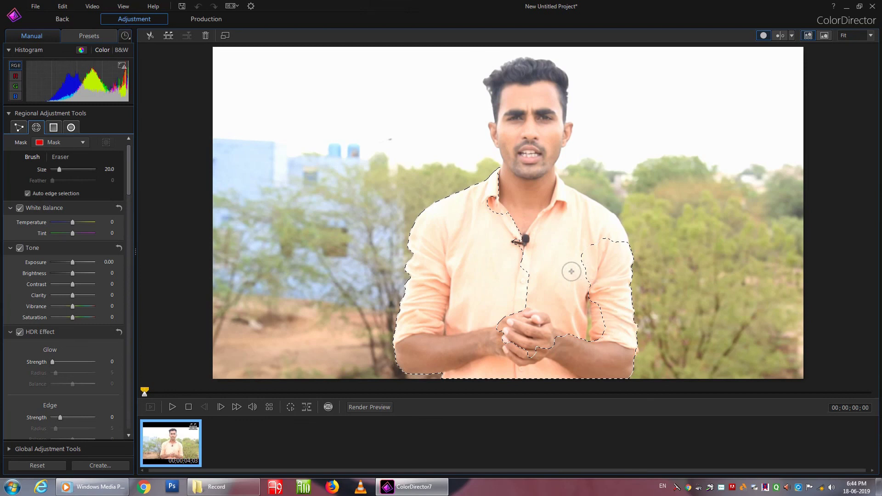
pyautogui.moveTo(551, 317)
pyautogui.mouseDown()
pyautogui.moveTo(546, 292)
pyautogui.moveTo(533, 331)
pyautogui.moveTo(514, 320)
pyautogui.moveTo(519, 330)
pyautogui.moveTo(503, 327)
pyautogui.mouseUp()
pyautogui.moveTo(601, 320)
pyautogui.mouseDown()
pyautogui.moveTo(603, 309)
pyautogui.moveTo(593, 316)
pyautogui.mouseUp()
pyautogui.moveTo(552, 228)
pyautogui.mouseDown()
pyautogui.moveTo(546, 219)
pyautogui.moveTo(528, 229)
pyautogui.moveTo(543, 214)
pyautogui.moveTo(533, 197)
pyautogui.moveTo(495, 212)
pyautogui.moveTo(500, 203)
pyautogui.moveTo(480, 198)
pyautogui.moveTo(503, 181)
pyautogui.moveTo(589, 219)
pyautogui.mouseUp()
pyautogui.click(531, 136)
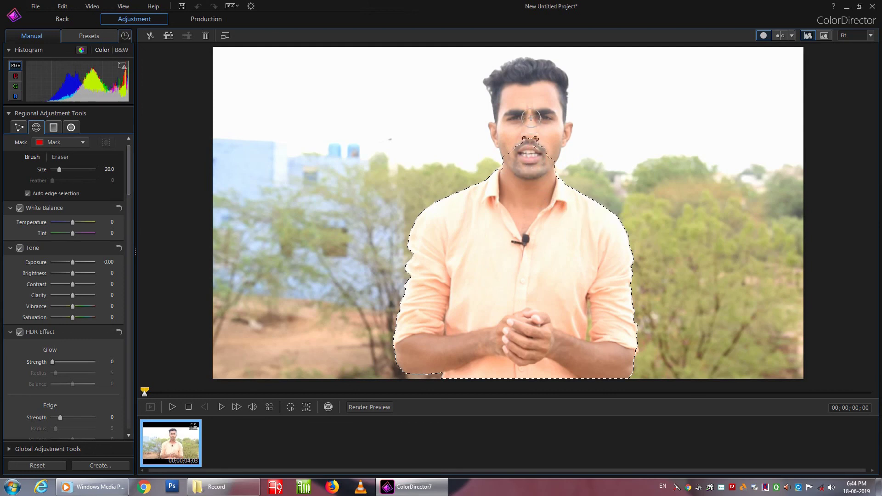
# - Brush the mask over the man's upper face, hair and ears to complete the head
pyautogui.click(526, 93)
pyautogui.moveTo(502, 124); pyautogui.dragTo(499, 88)
pyautogui.moveTo(553, 133); pyautogui.dragTo(569, 130)
pyautogui.moveTo(552, 122); pyautogui.dragTo(547, 133)
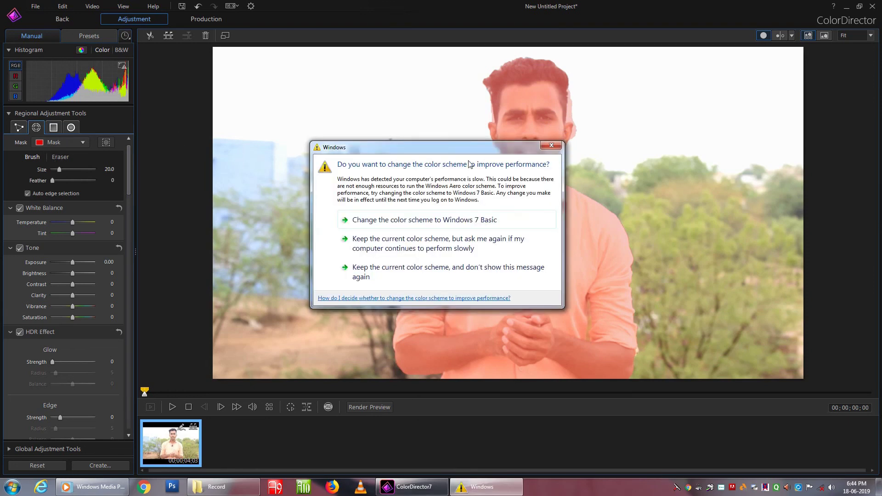
# - Close the Windows color scheme prompt and dismiss the motion tracking mask notice with Don't show again enabled
pyautogui.click(551, 146)
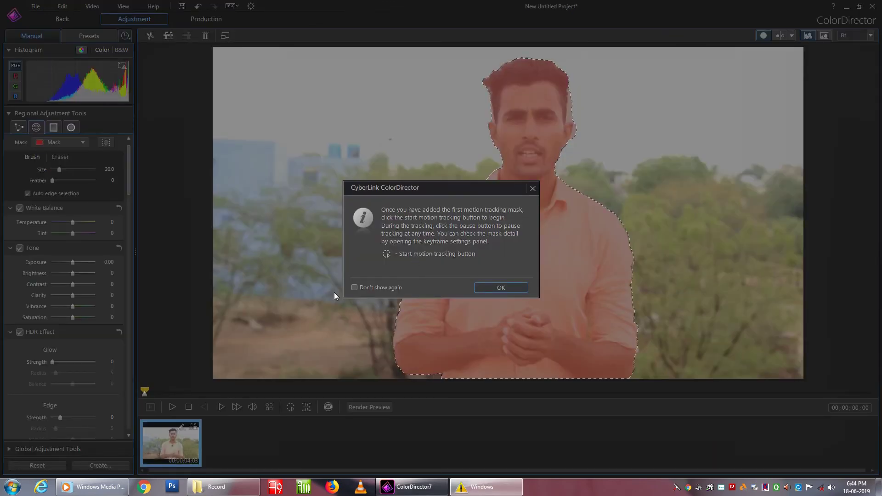
pyautogui.click(355, 289)
pyautogui.click(355, 288)
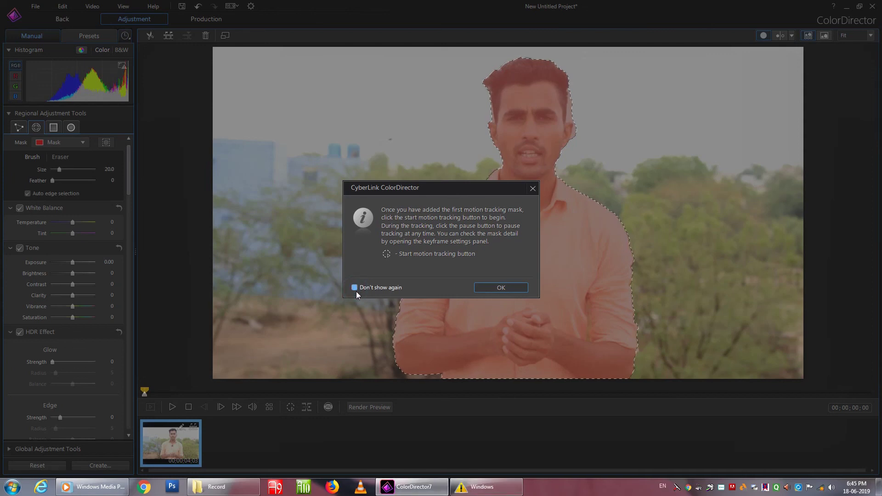
pyautogui.click(514, 288)
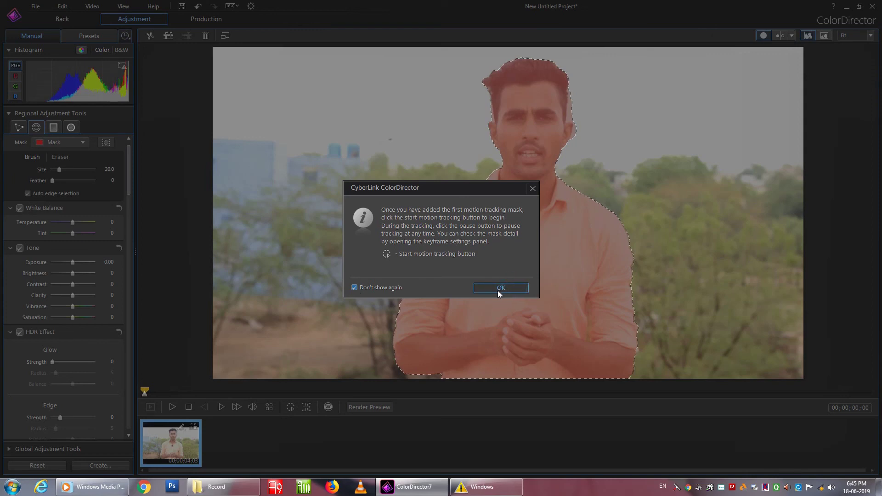
pyautogui.click(498, 291)
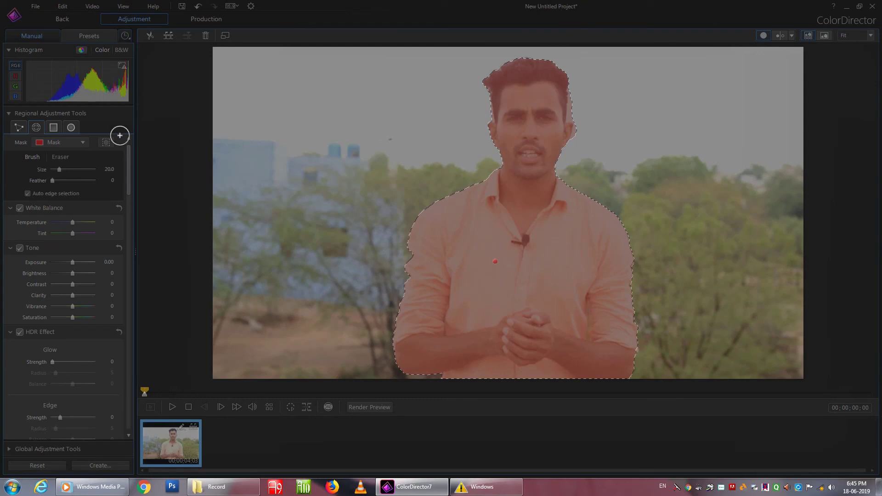
# - Erase the excess mask beside the man's ear and switch back to the mask brush
pyautogui.click(65, 158)
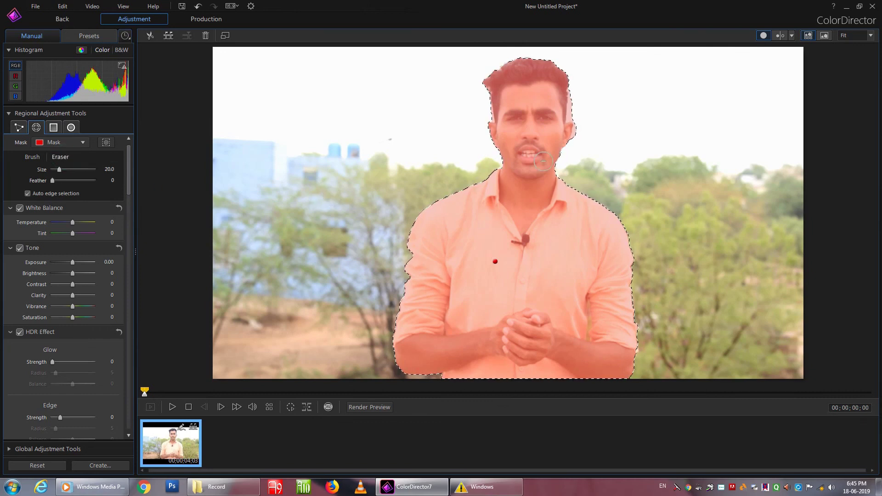
pyautogui.moveTo(574, 113); pyautogui.dragTo(572, 115)
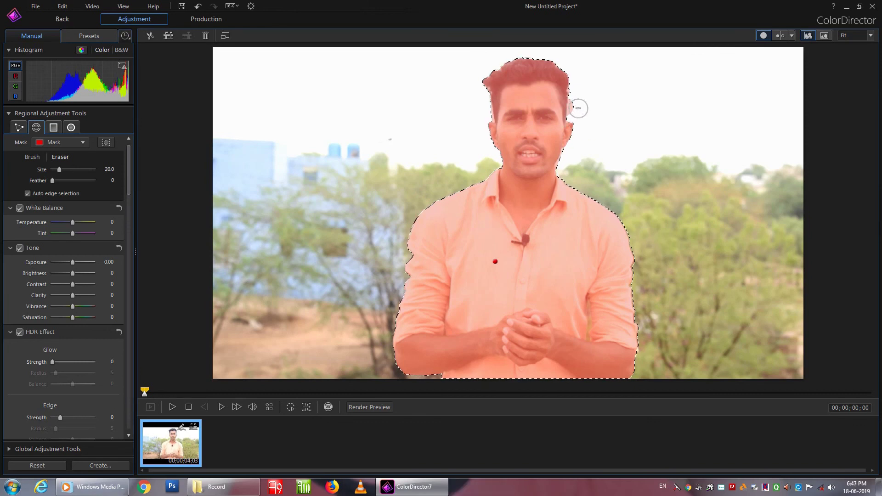
pyautogui.press('b')
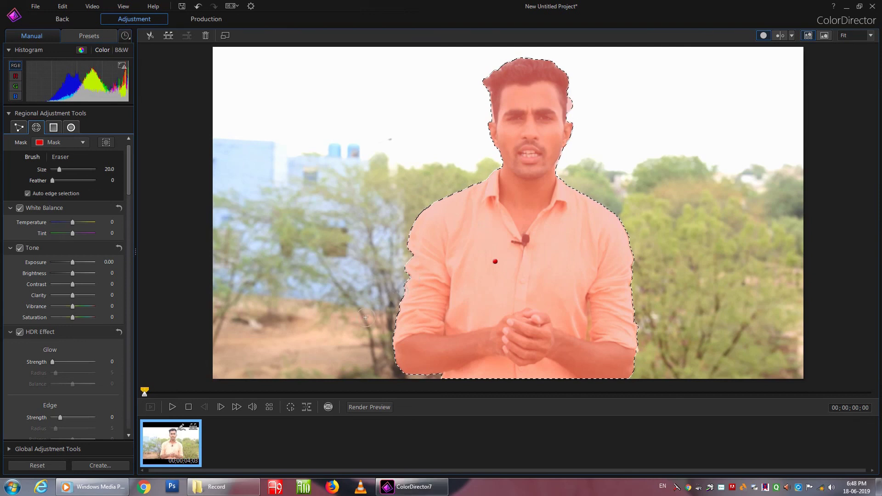
# - Run motion tracking of the man's mask through the clip, dismissing the tracking notices with Don't show again enabled
pyautogui.click(290, 407)
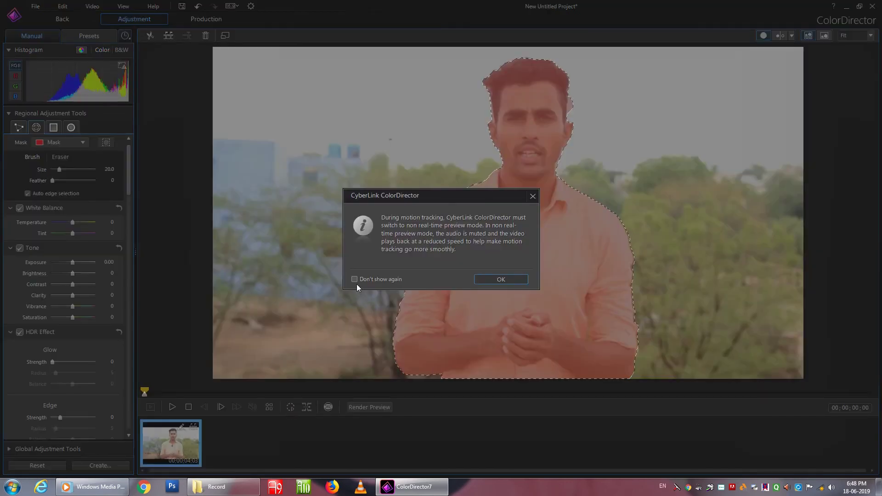
pyautogui.click(355, 282)
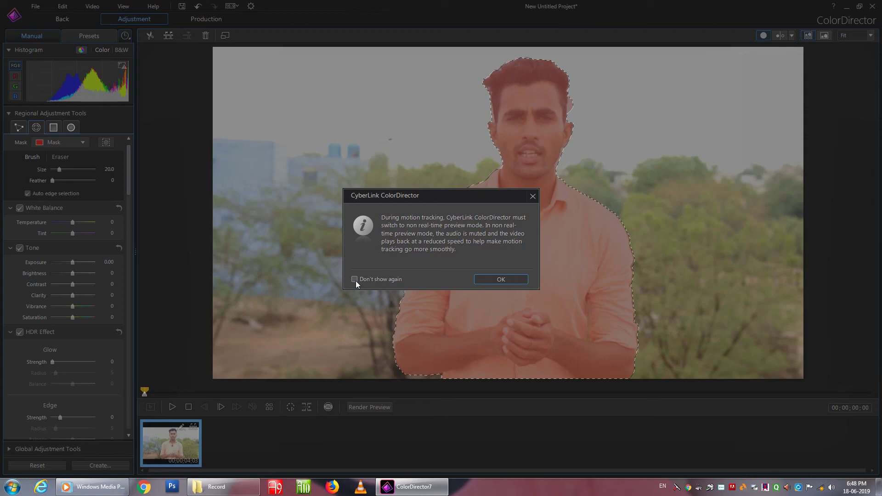
pyautogui.click(356, 282)
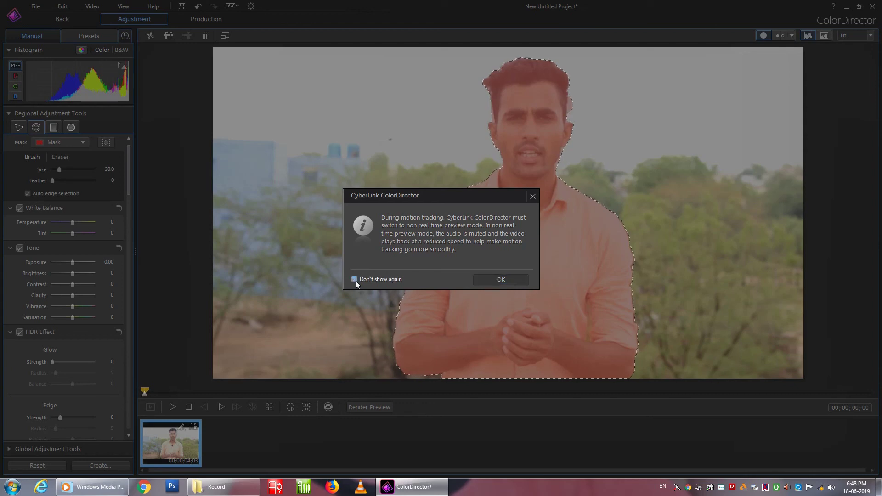
pyautogui.click(479, 281)
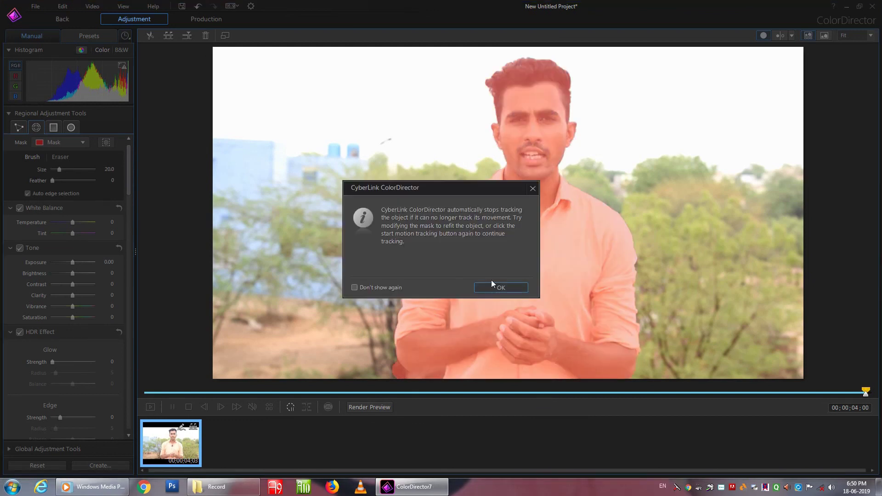
pyautogui.click(356, 288)
pyautogui.click(489, 290)
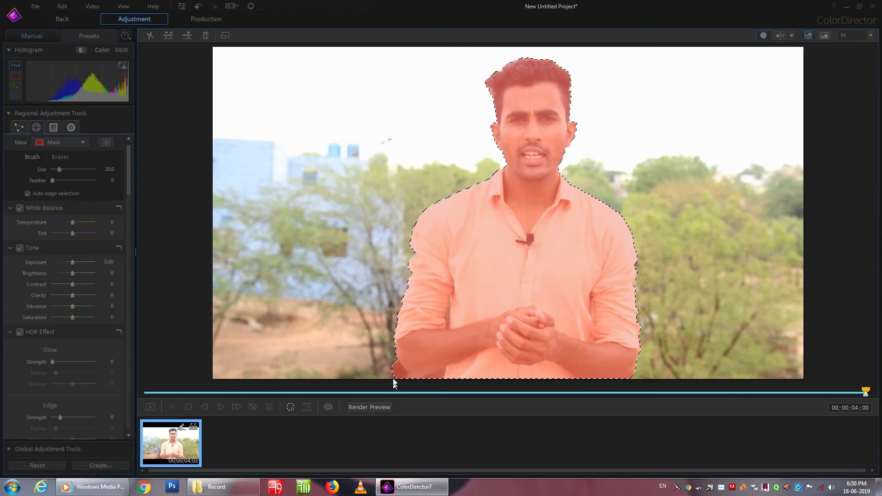
pyautogui.click(521, 259)
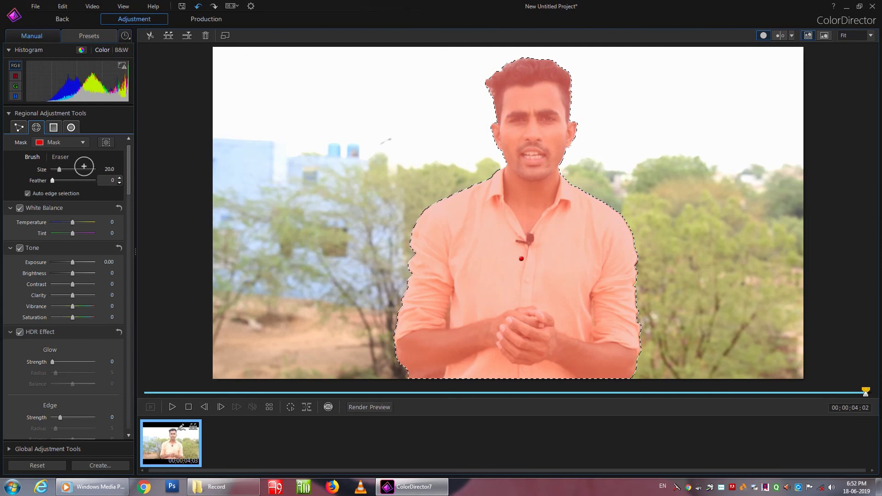
# - Invert the mask onto the background and sample the sky as the original color for Color Replacement
pyautogui.click(109, 144)
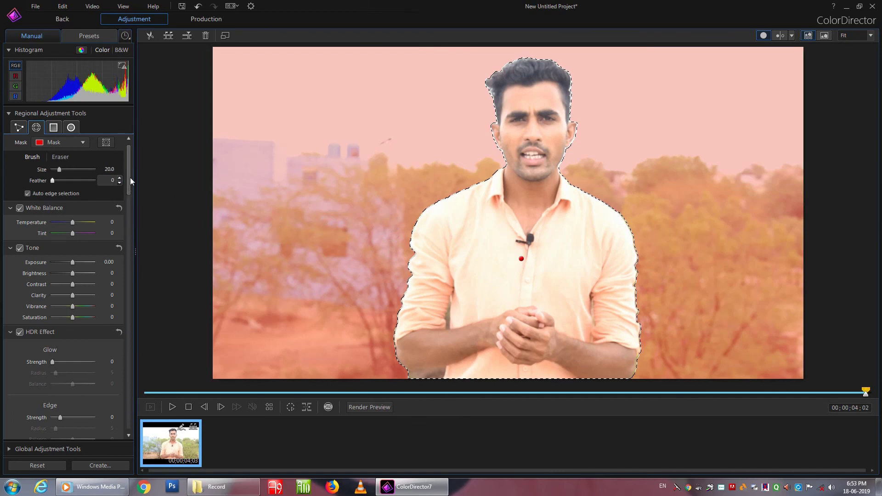
pyautogui.scroll(-15, 128, 375)
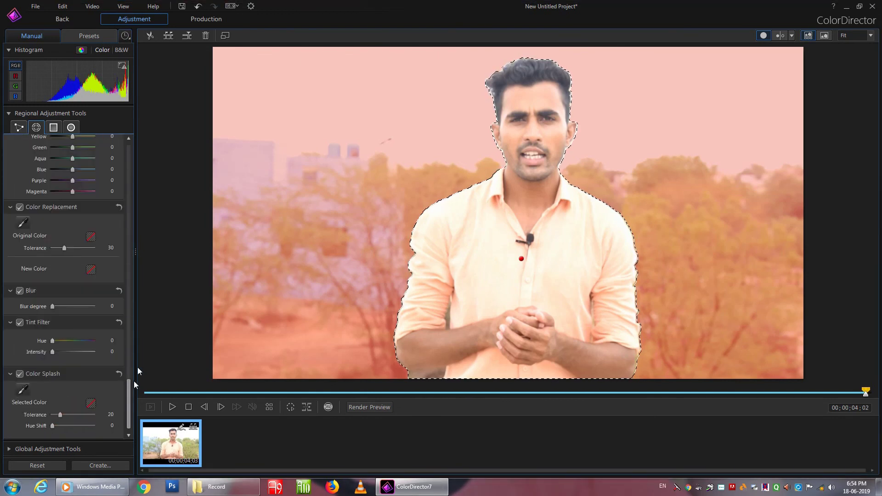
pyautogui.click(23, 224)
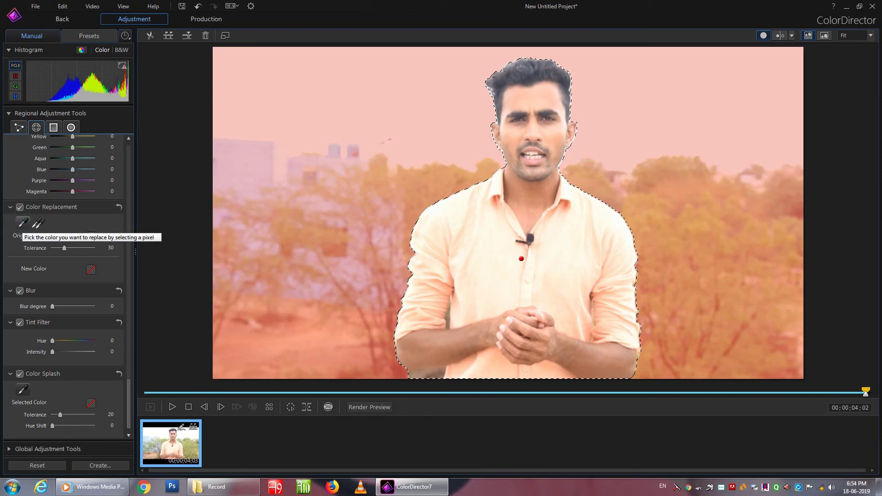
pyautogui.click(328, 123)
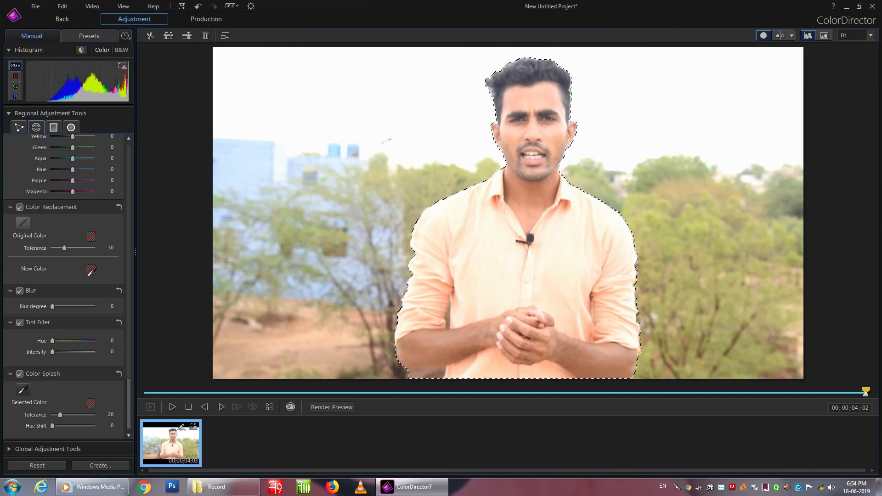
# - Replace the masked background color with green (00FF00), using black as the original color and a tolerance of 100
pyautogui.click(90, 270)
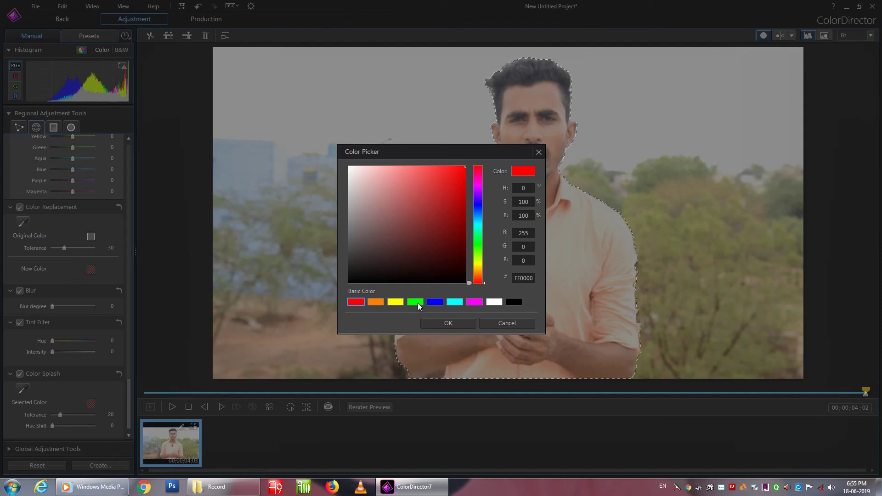
pyautogui.click(415, 302)
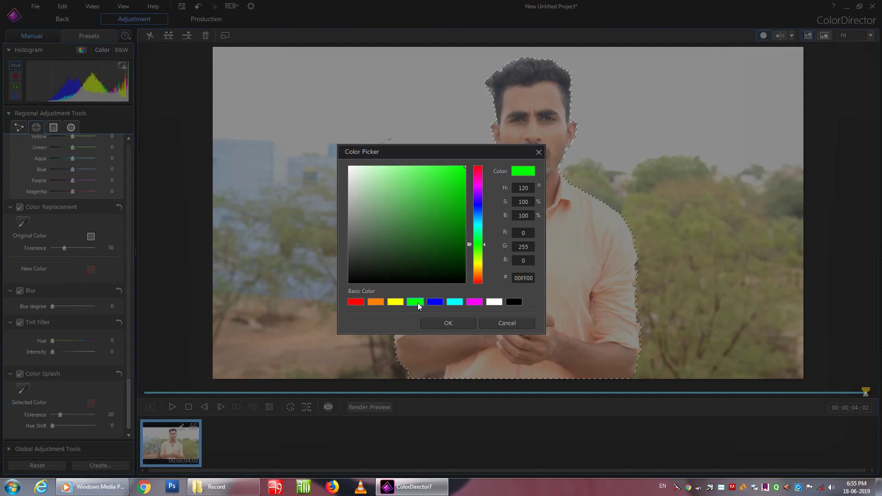
pyautogui.click(443, 324)
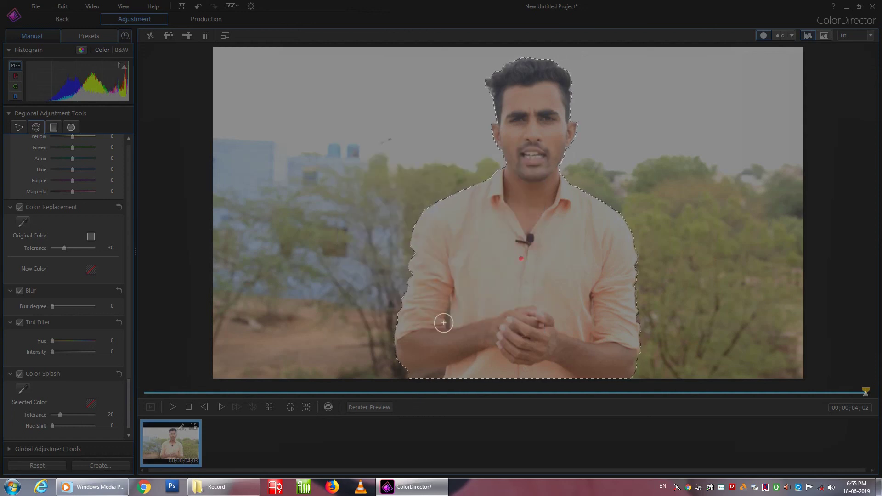
pyautogui.click(443, 322)
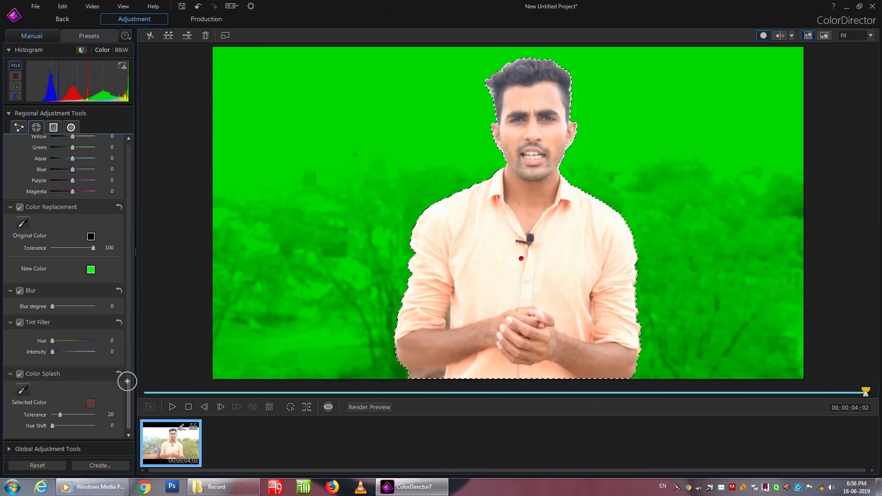
# - Even out the masked green background by raising its brightness and exposure and setting contrast to 93, and return to PowerDirector
pyautogui.scroll(20, 128, 147)
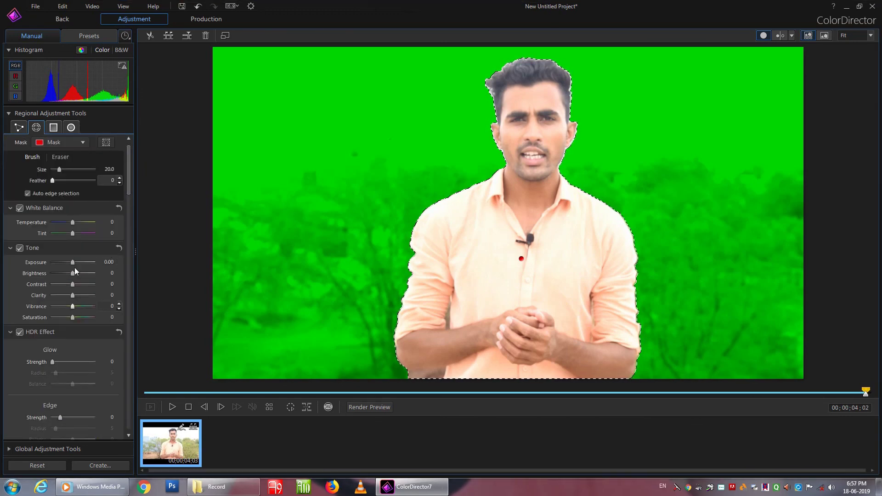
pyautogui.moveTo(72, 274); pyautogui.dragTo(88, 274)
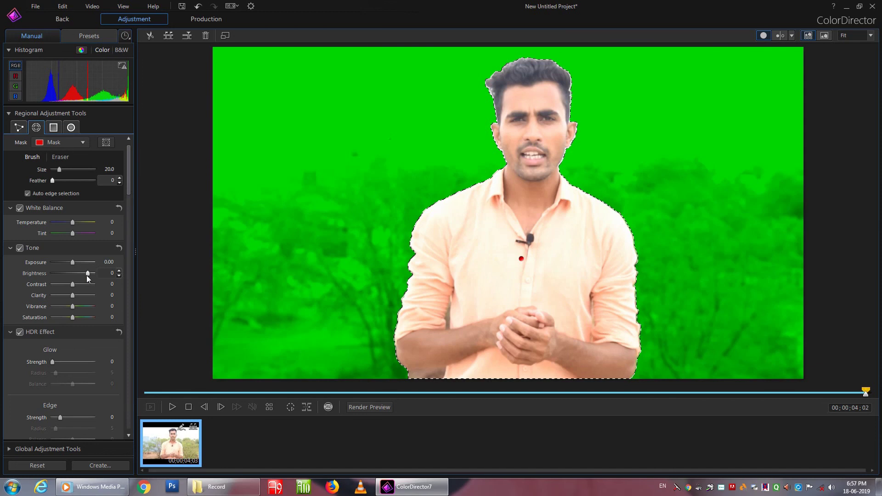
pyautogui.click(92, 284)
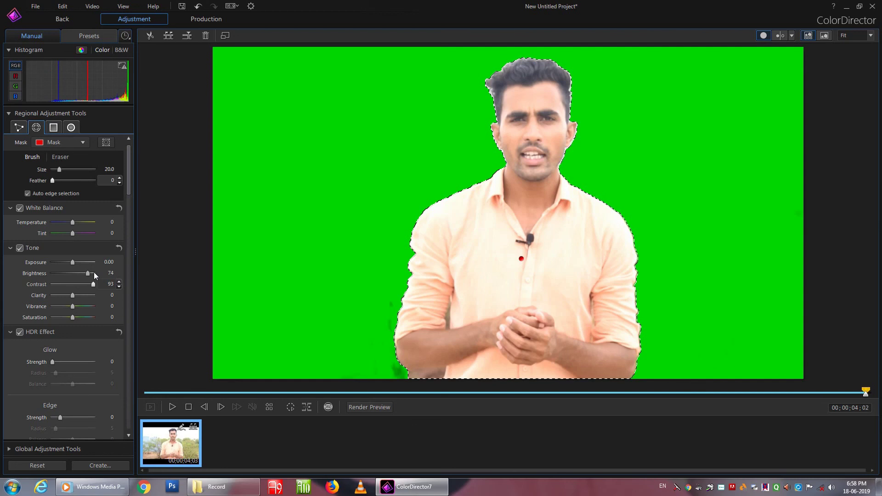
pyautogui.click(95, 274)
pyautogui.click(95, 264)
pyautogui.click(63, 19)
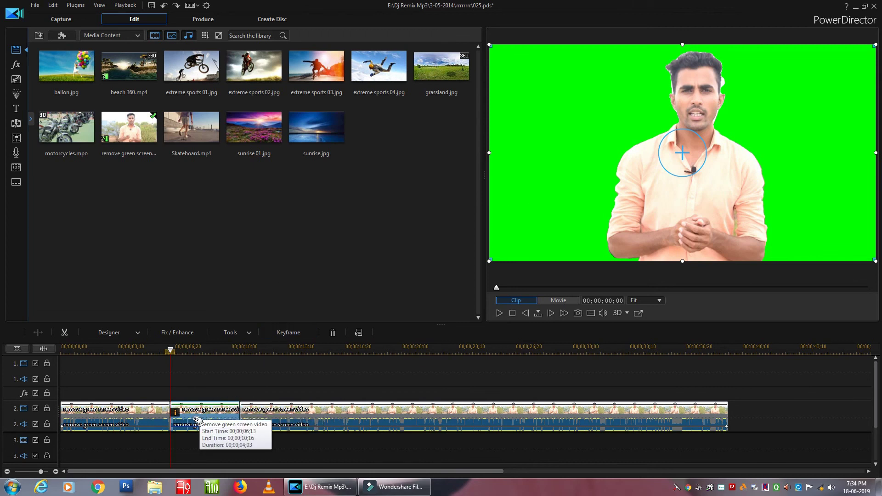
# - Open the green-background clip in PiP Designer, enable Chroma Key, and sample the green background as the color to remove
pyautogui.click(113, 335)
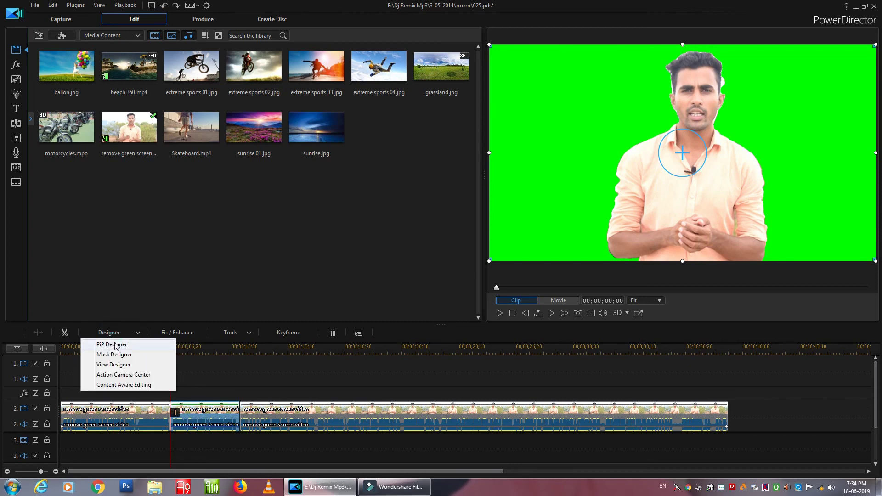
pyautogui.click(115, 345)
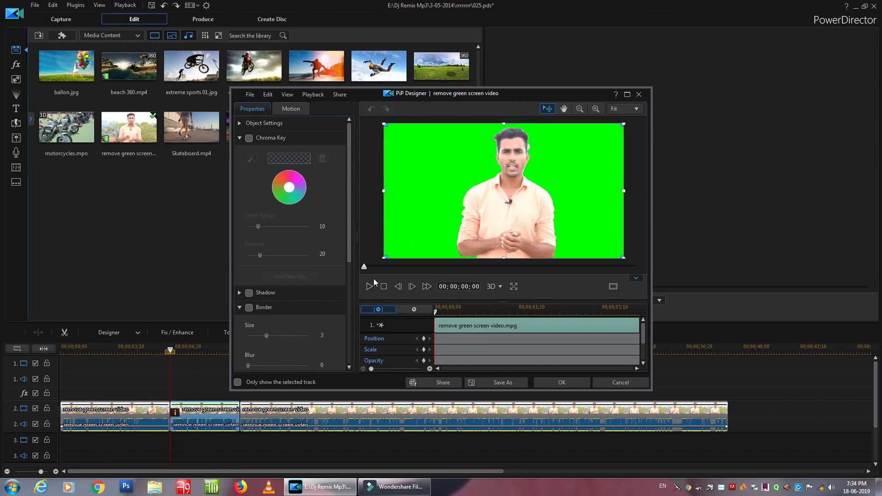
pyautogui.click(249, 140)
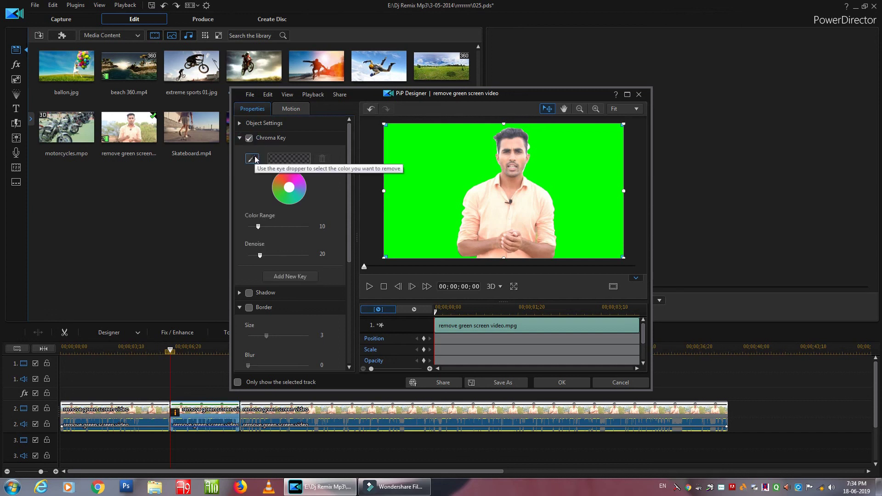
pyautogui.click(252, 159)
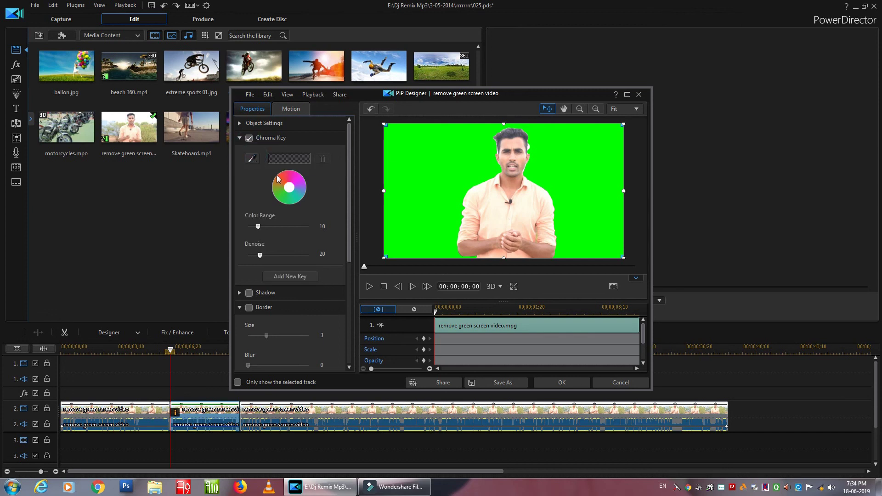
pyautogui.click(411, 180)
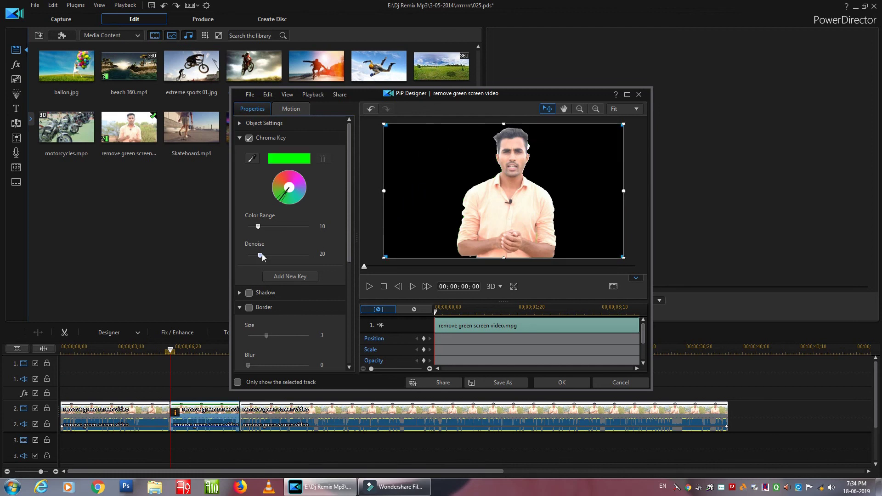
# - Set the chroma key's Denoise to 79 and Color Range to 37, and apply the PiP Designer changes
pyautogui.moveTo(261, 255); pyautogui.dragTo(295, 255)
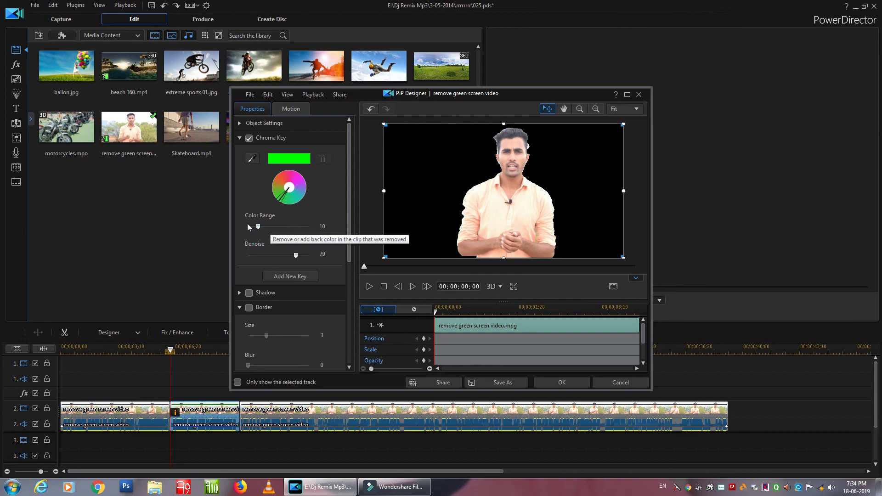
pyautogui.moveTo(258, 228); pyautogui.dragTo(285, 229)
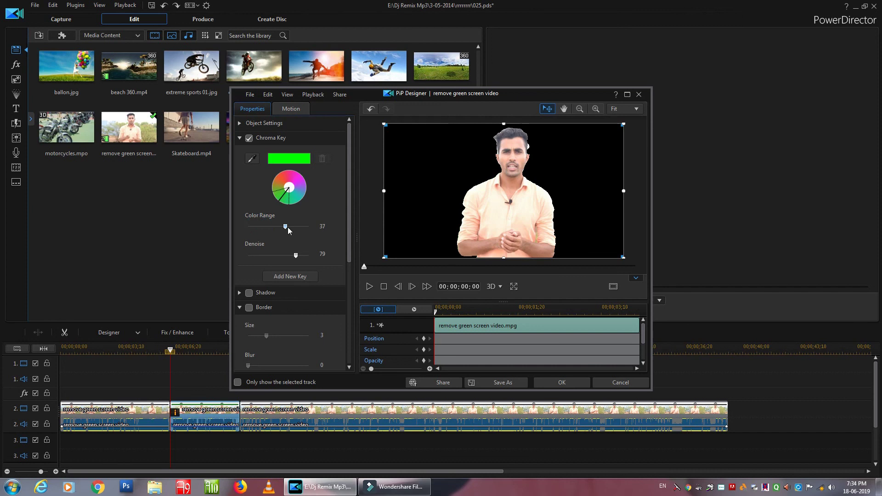
pyautogui.click(561, 383)
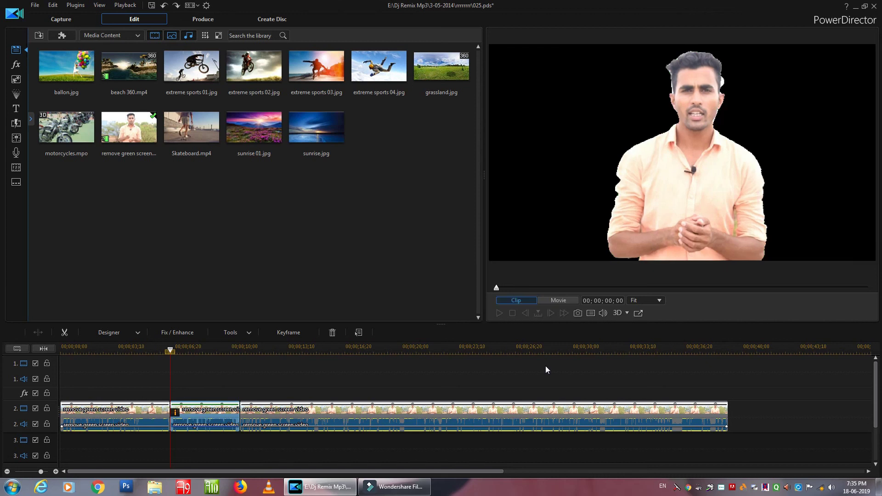
# - Place extreme sports 04.jpg on video track 1 above the keyed clip and trim it to end with that clip
pyautogui.click(223, 417)
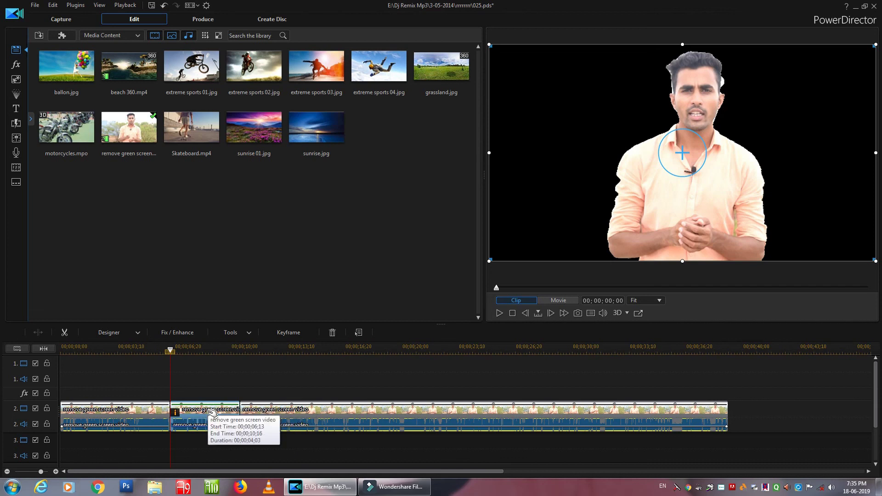
pyautogui.moveTo(363, 70); pyautogui.dragTo(174, 366)
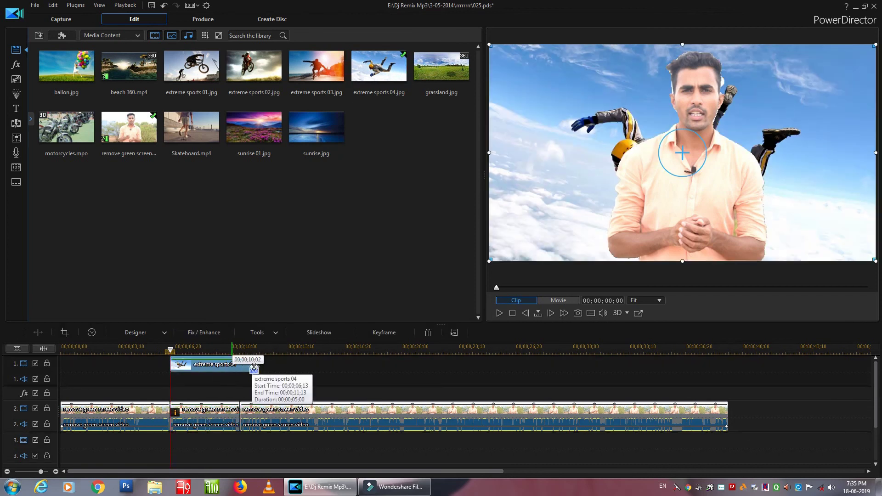
pyautogui.moveTo(253, 364); pyautogui.dragTo(241, 365)
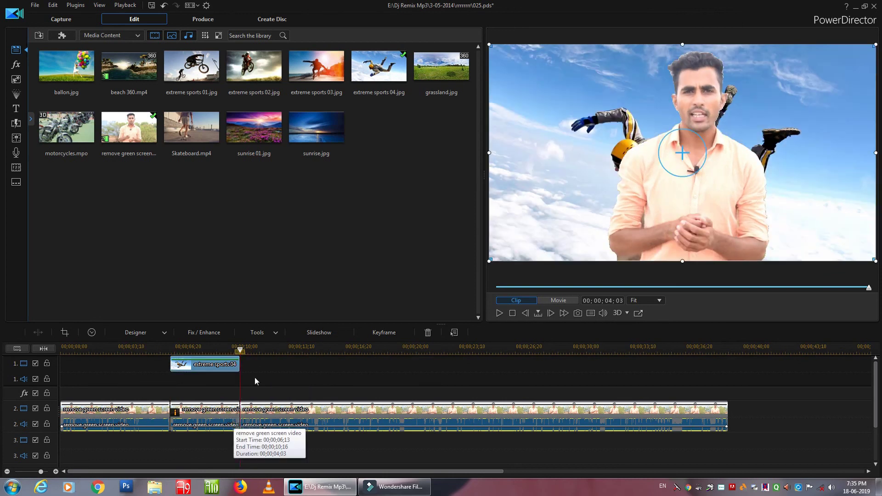
# - Preview the movie from 00;00;06;00, just before the keyed clip, to check the new background
pyautogui.click(222, 351)
pyautogui.moveTo(222, 353); pyautogui.dragTo(163, 362)
pyautogui.click(156, 416)
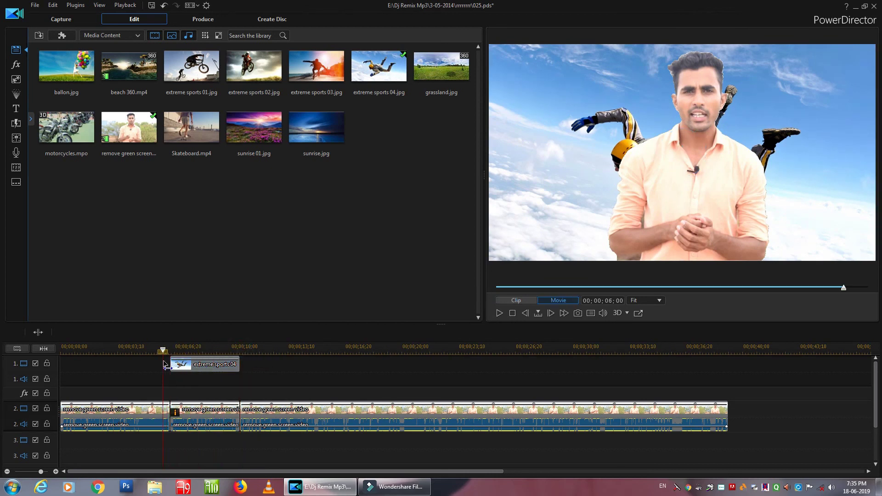
pyautogui.click(499, 314)
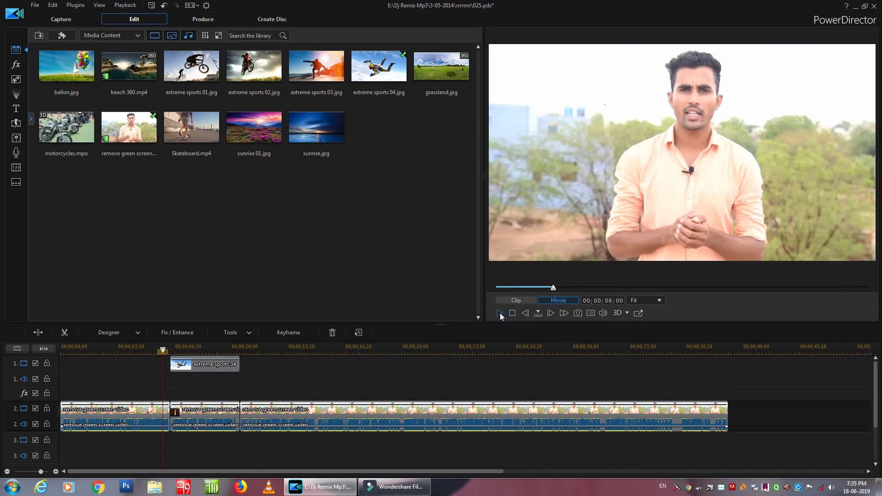
pyautogui.click(500, 314)
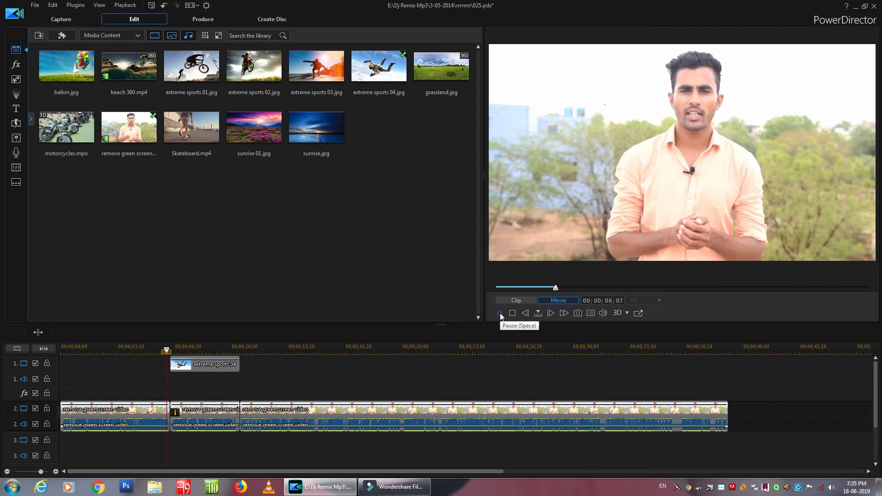